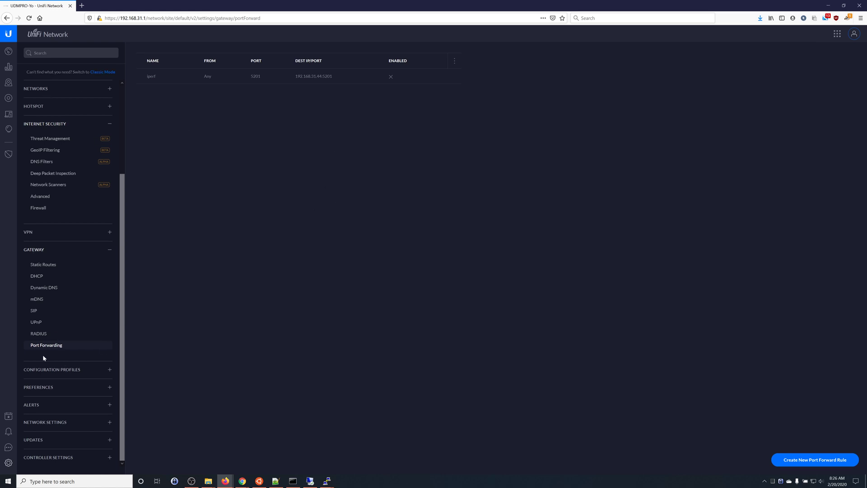
Step: Start a new port forward rule, leaving the defaults From Anywhere and Protocol Both
left_click(806, 459)
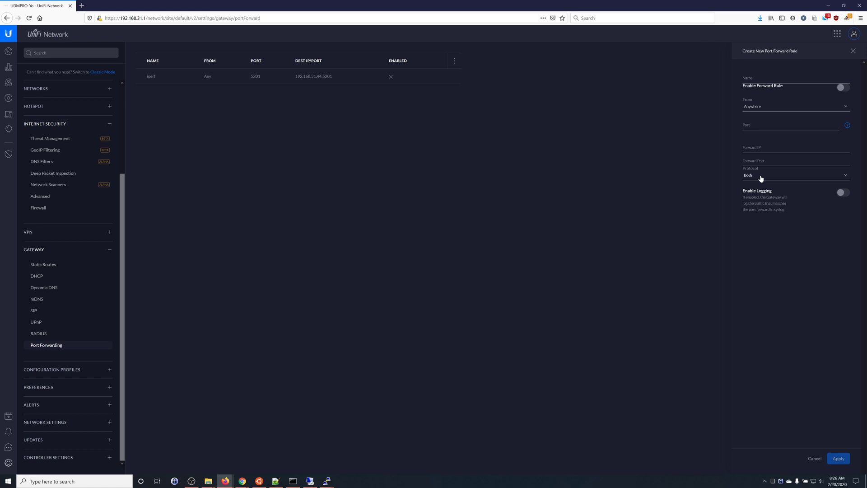
Step: In the classic settings, open a new rule under Routing & Firewall > Port Forwarding
left_click(100, 75)
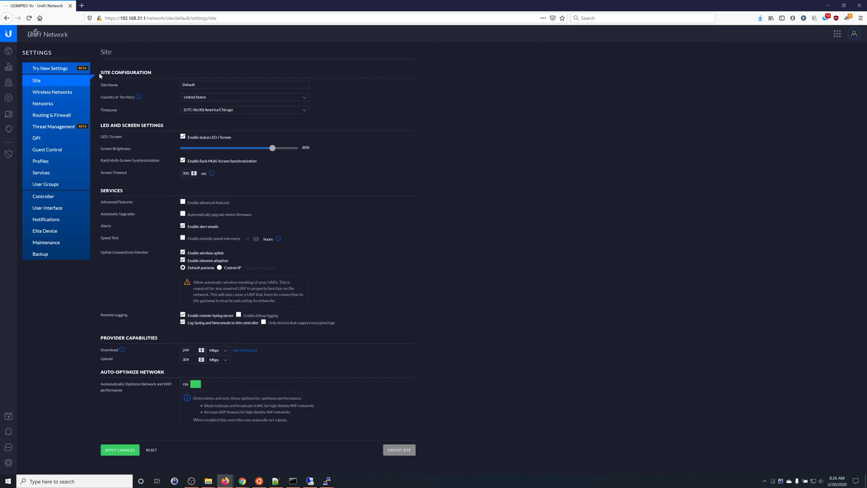
left_click(57, 116)
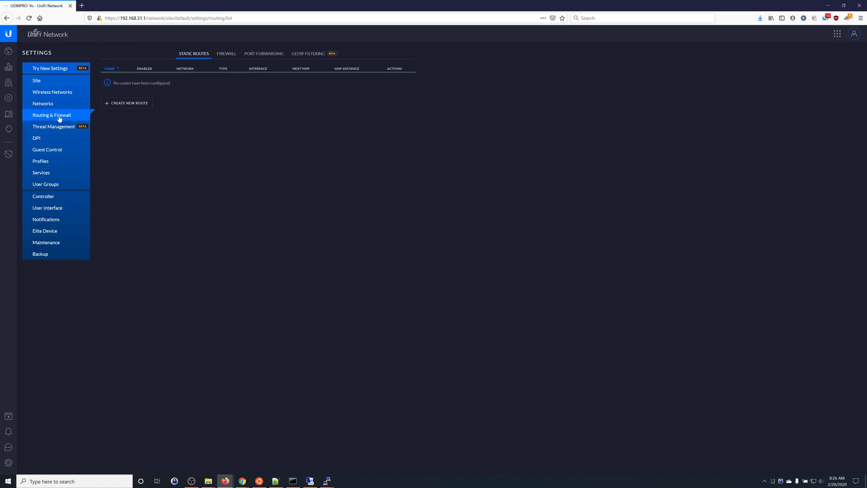
left_click(254, 54)
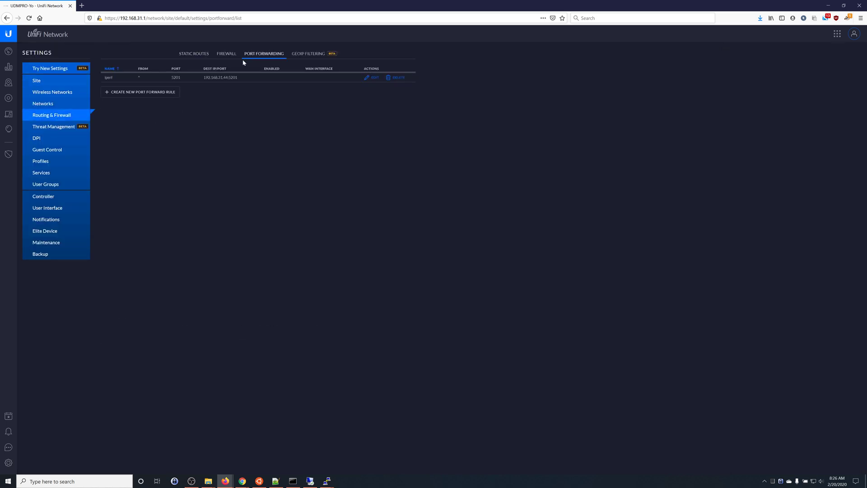
left_click(145, 92)
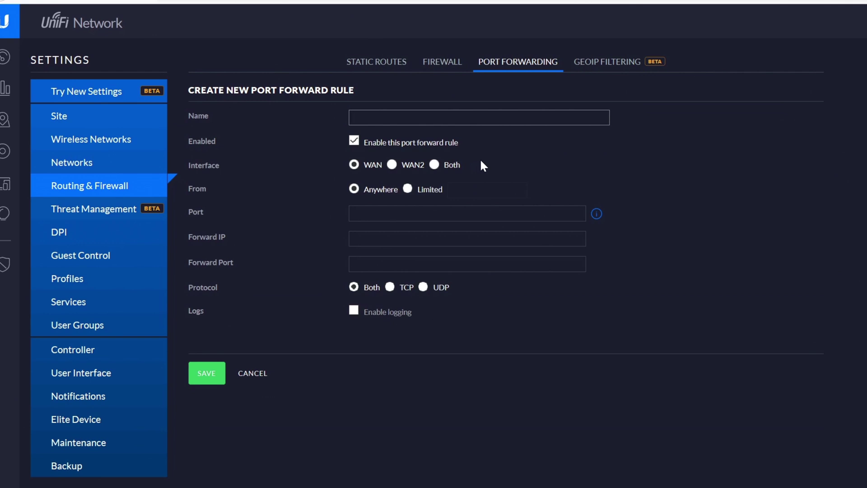
Step: Name the rule http on WAN2, forwarding TCP port 80 to 192.168.31.145 with logging enabled
type("http")
left_click(393, 167)
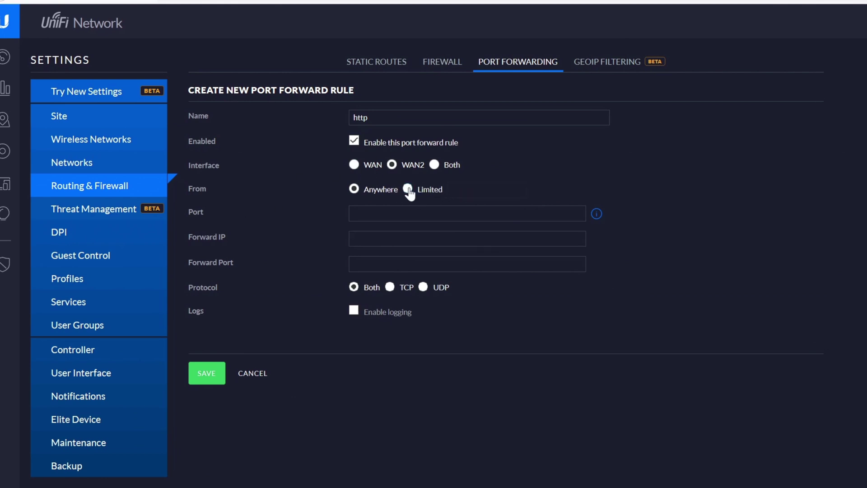
left_click(436, 213)
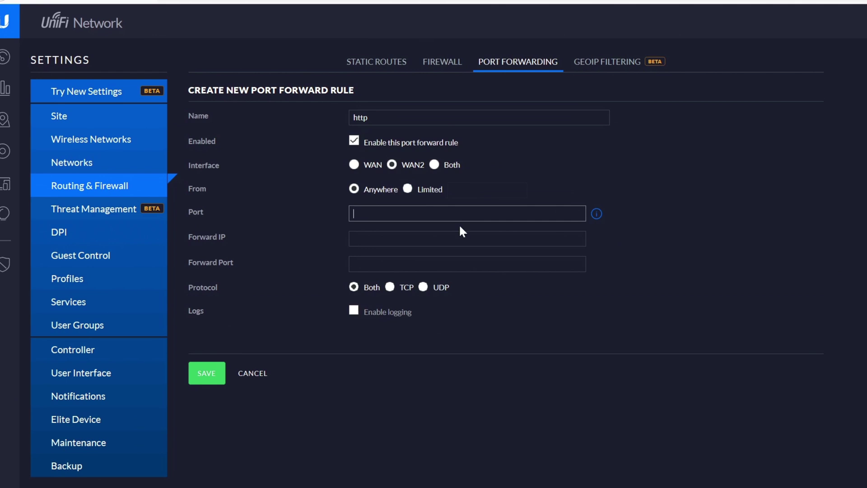
type("80")
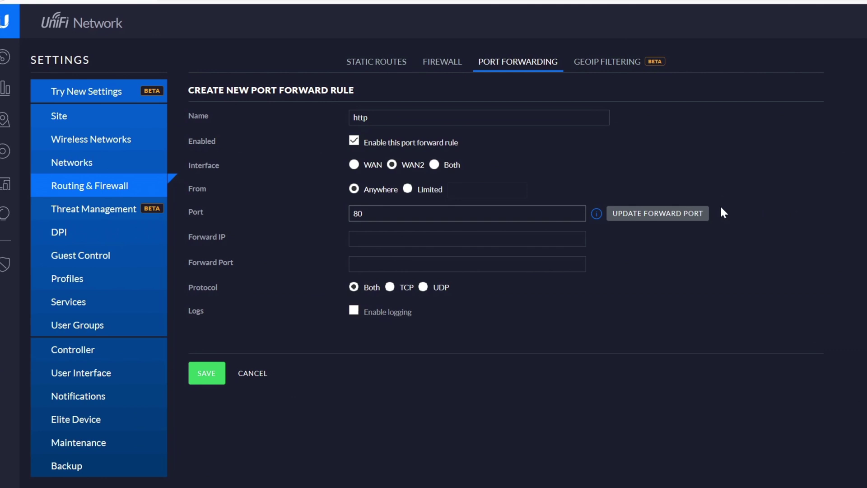
left_click(697, 214)
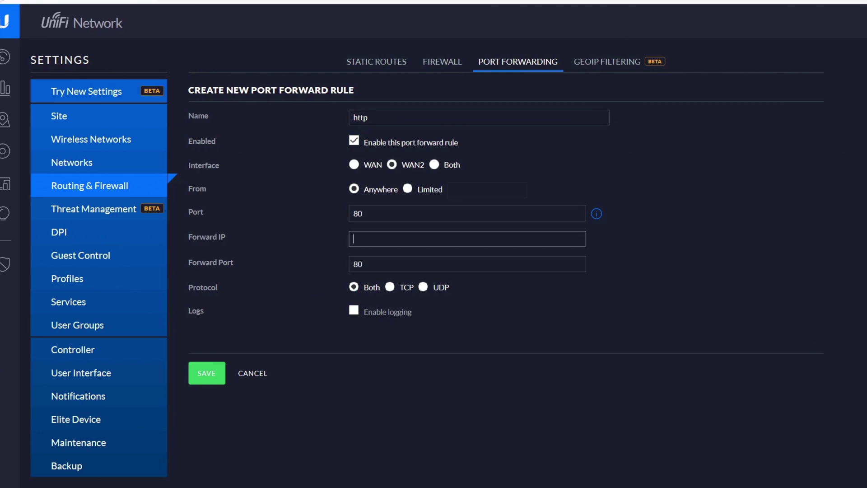
type("192.168.31.145")
left_click(390, 288)
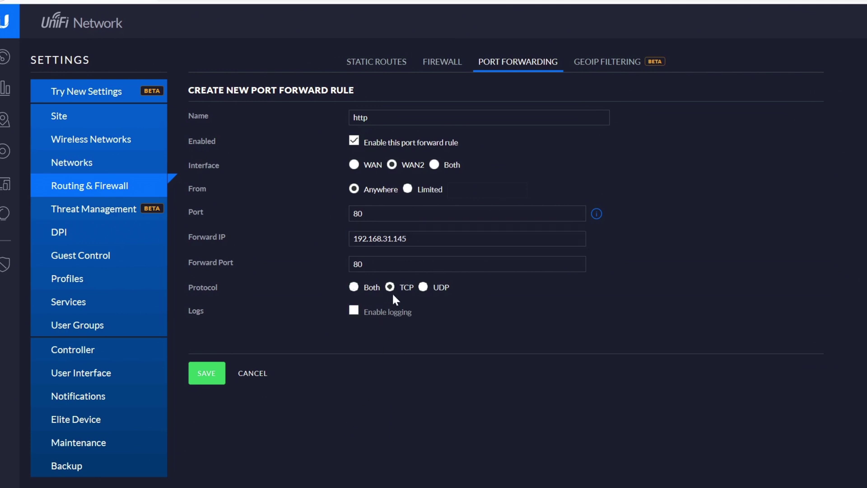
left_click(354, 311)
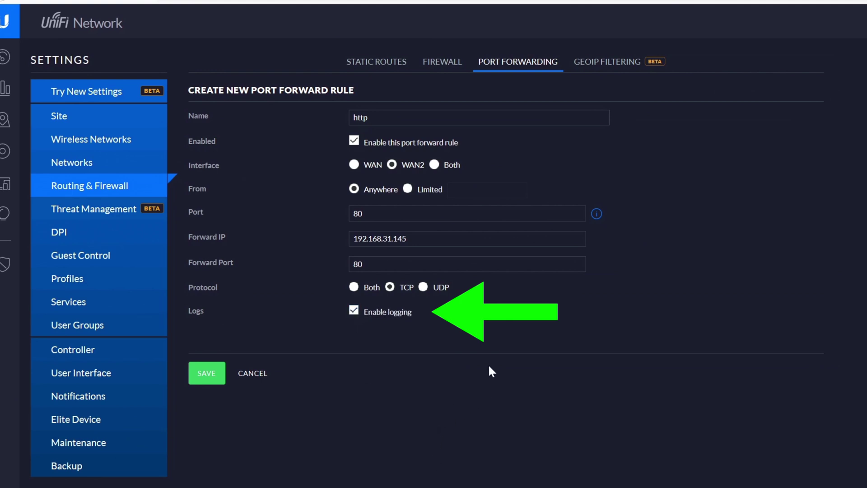
Step: Save the http rule, then toggle Site settings' controller Syslog logging off and back on
left_click(207, 375)
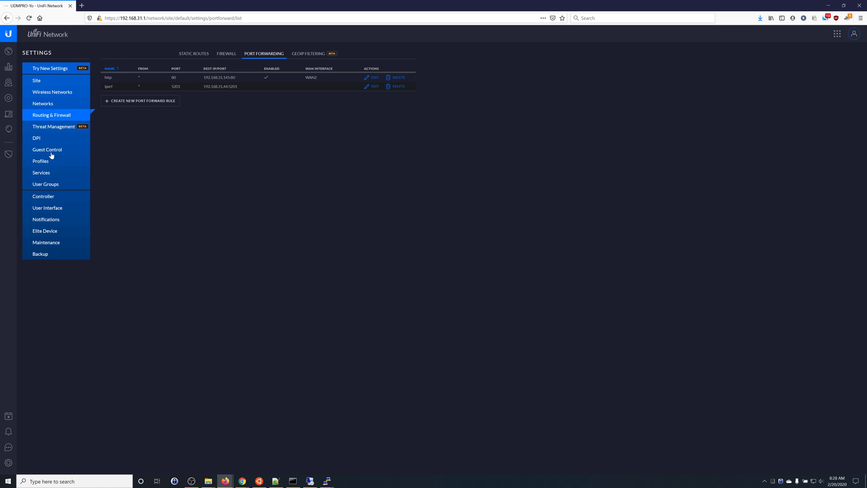
left_click(37, 81)
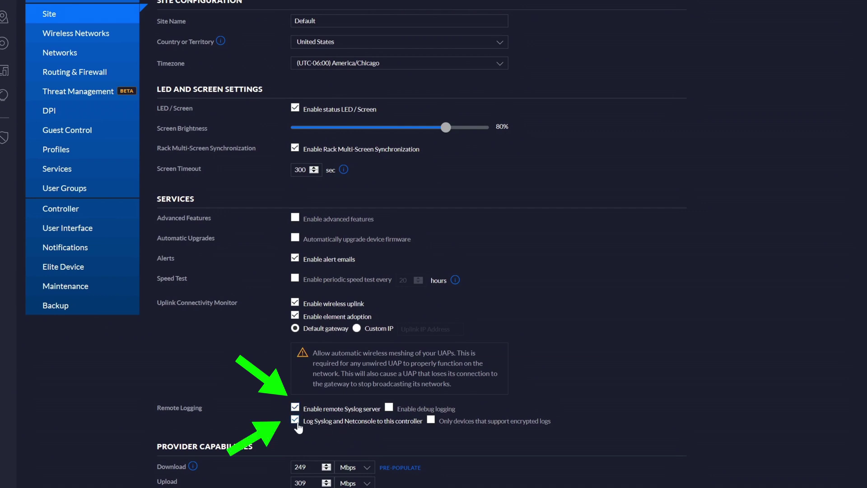
left_click(296, 422)
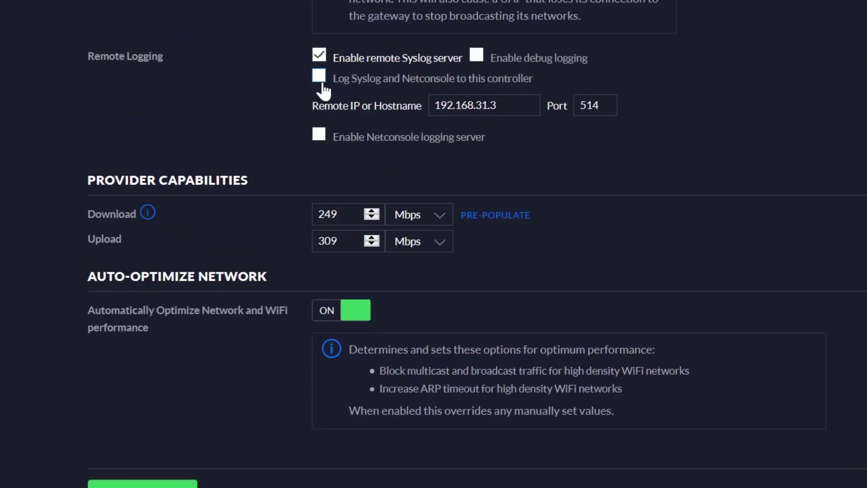
left_click(319, 78)
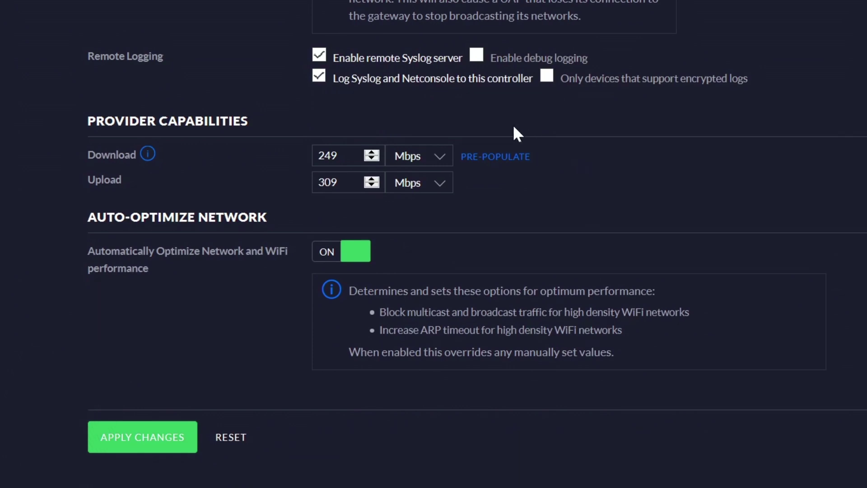
Step: Go to the UniFi OS console's Settings > Advanced page, where SSH is enabled
mouse_move(331, 483)
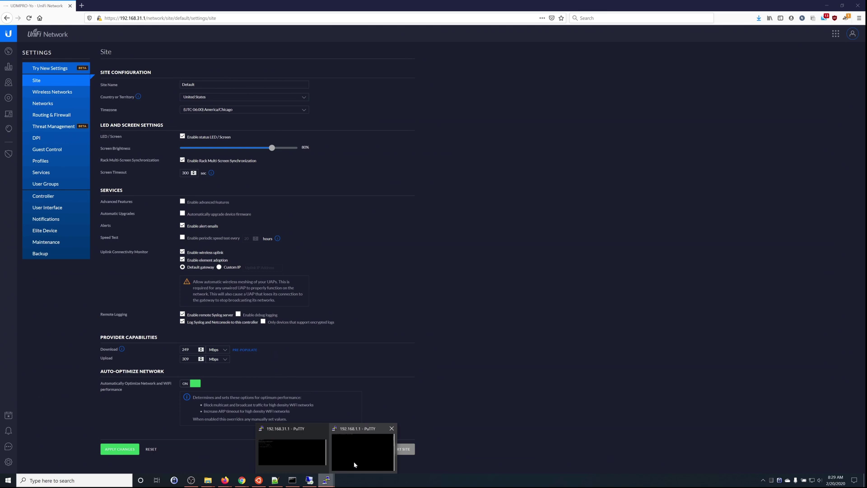
left_click(9, 34)
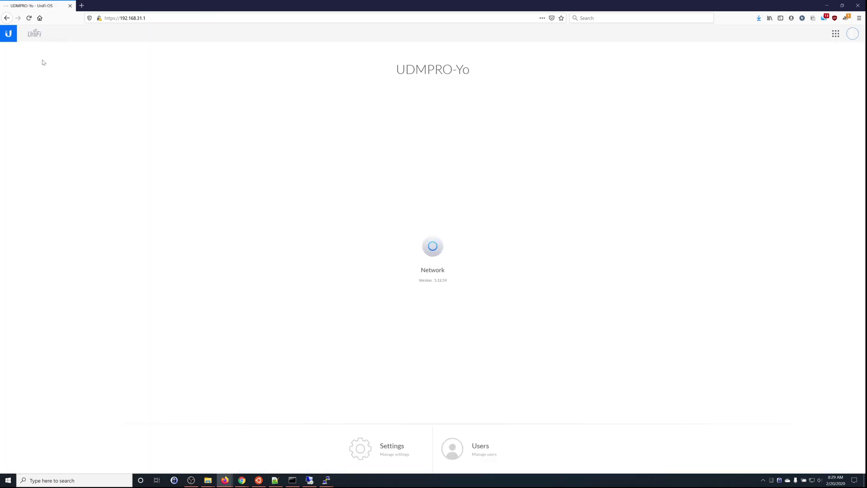
left_click(387, 454)
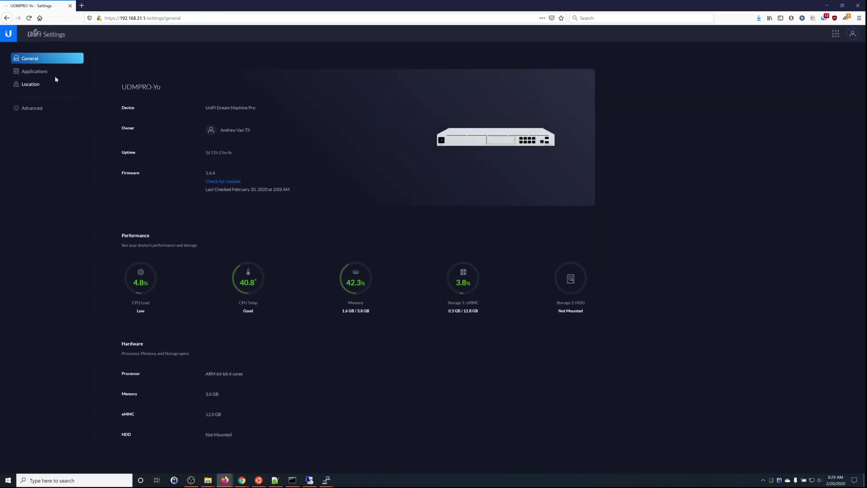
left_click(34, 110)
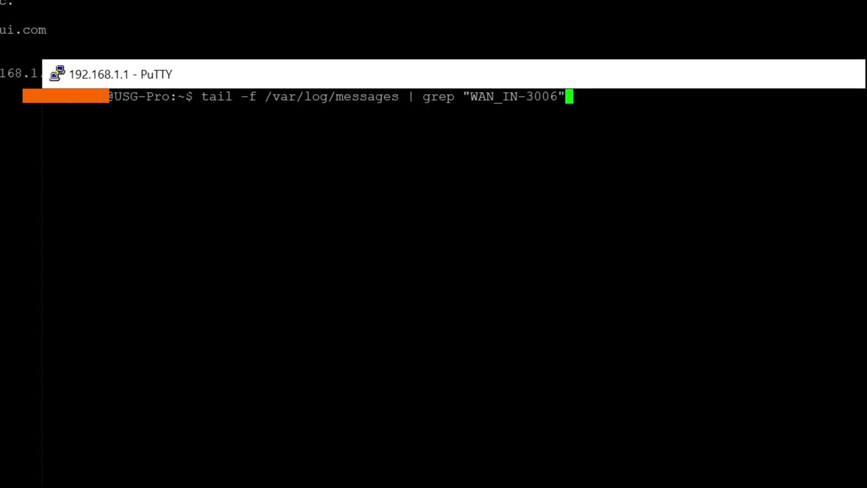
Step: Run tail -f /var/log/messages | grep "WAN_IN-3006" on the USG and move the terminal up
left_click_drag(472, 96, 558, 97)
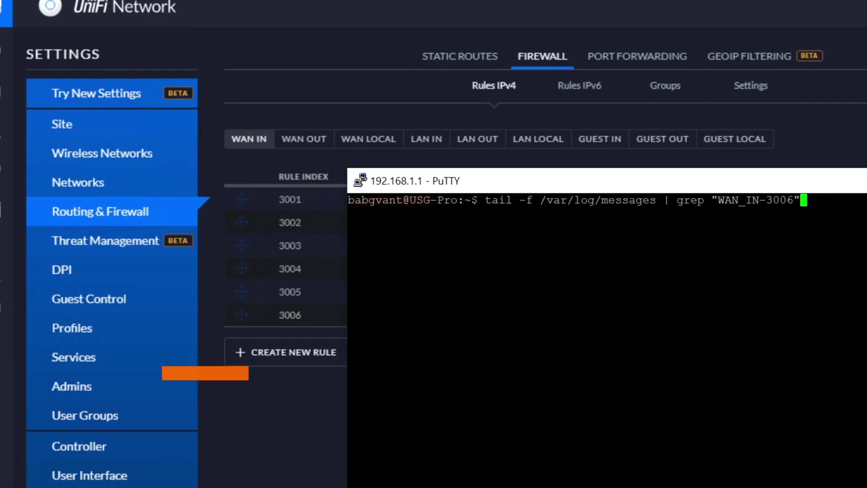
left_click_drag(527, 372, 615, 372)
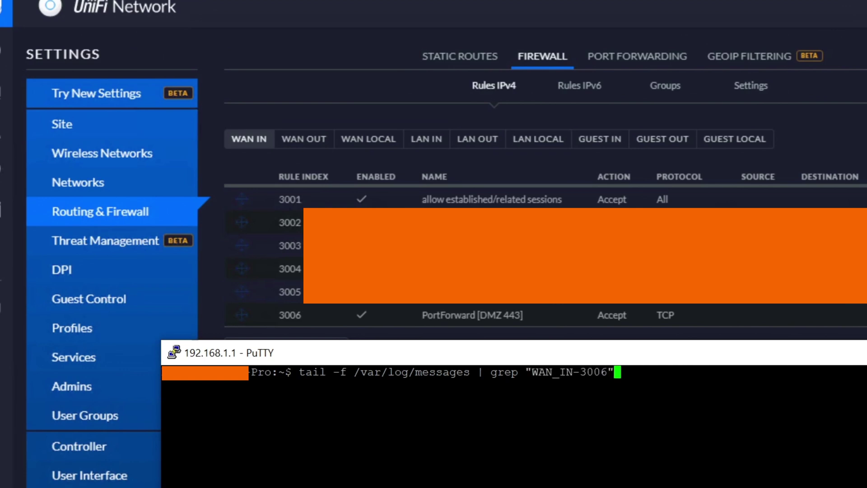
key("Return")
left_click_drag(743, 357, 836, 249)
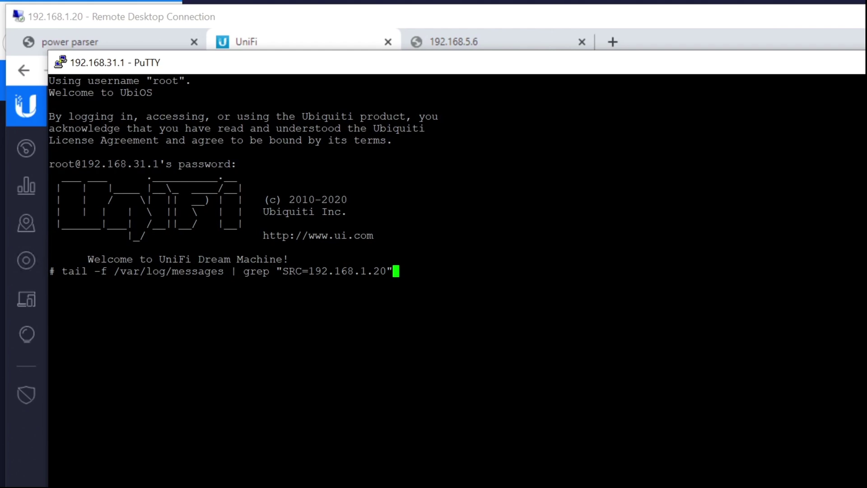
Step: Follow the Dream Machine log for SRC=192.168.1.20, reload the power parser page, then return to PuTTY
key("Return")
left_click(131, 41)
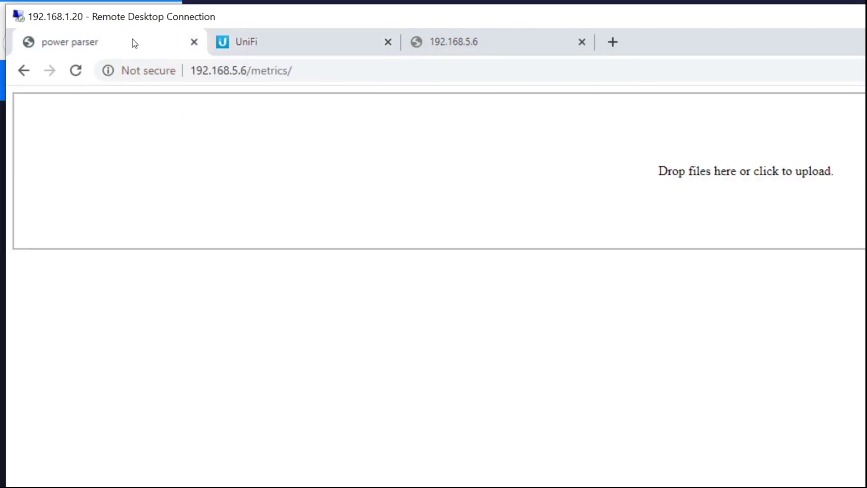
left_click(76, 71)
key("alt+Tab")
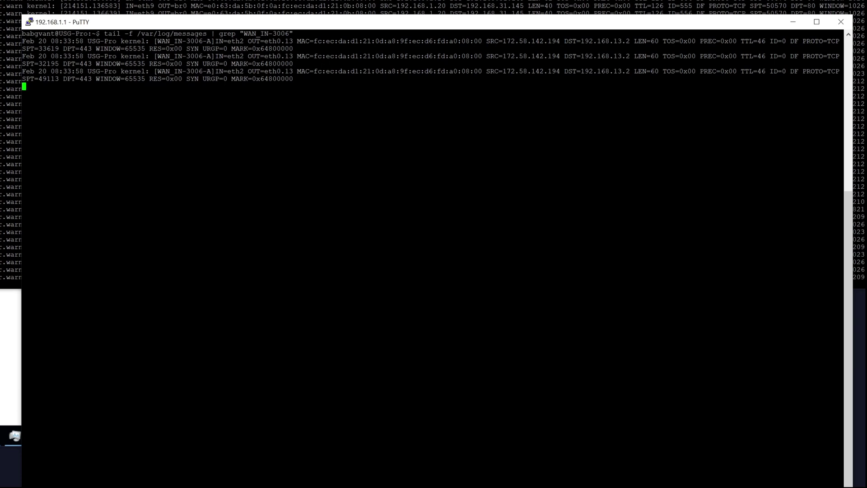
Step: Move the USG log window up-left and widen it so each entry fits one line
left_click_drag(541, 19, 423, 0)
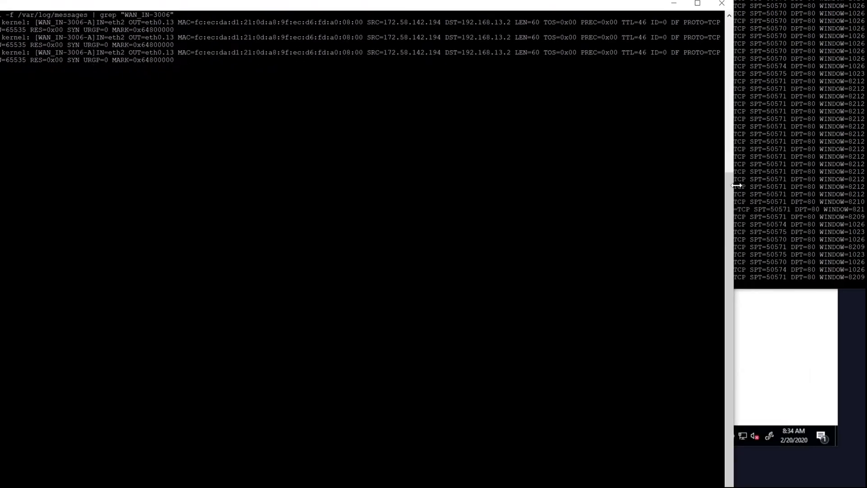
left_click_drag(736, 186, 866, 204)
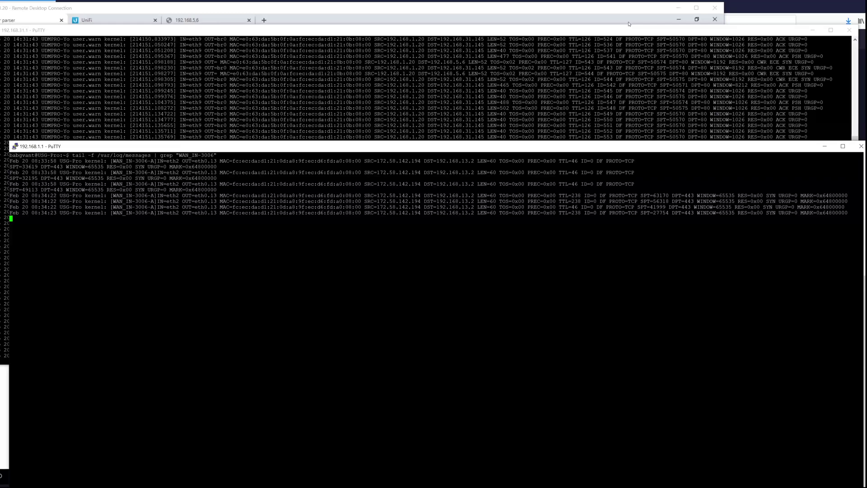
Step: From the UniFi OS home, open the Network app's Settings > Routing & Firewall
left_click(767, 11)
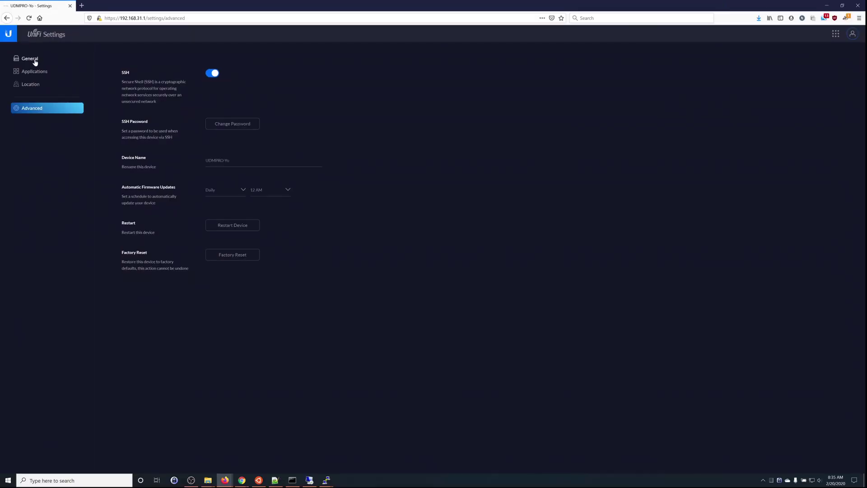
left_click(8, 34)
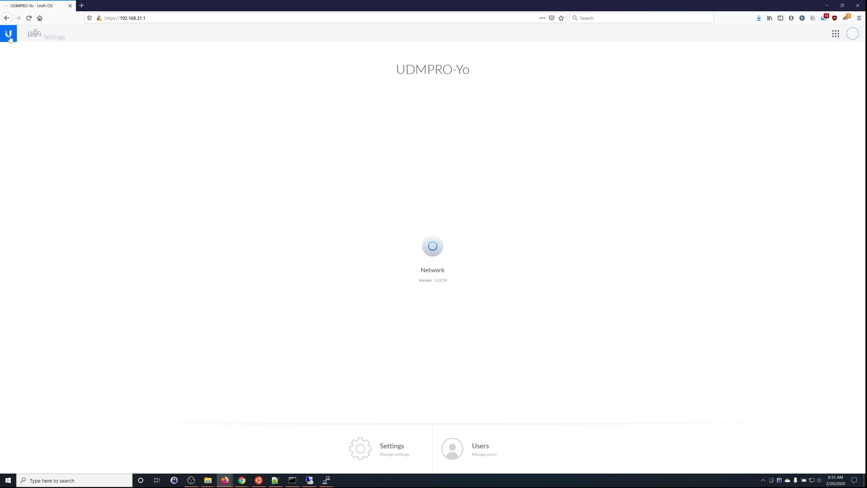
left_click(431, 247)
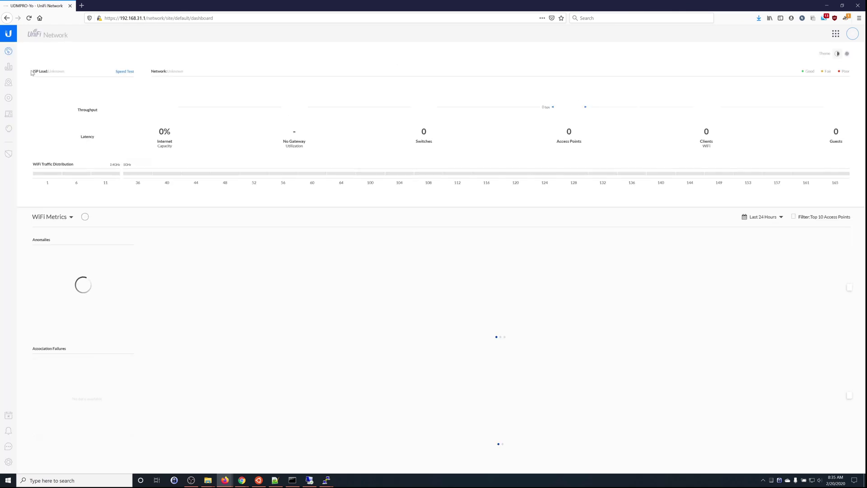
left_click(7, 463)
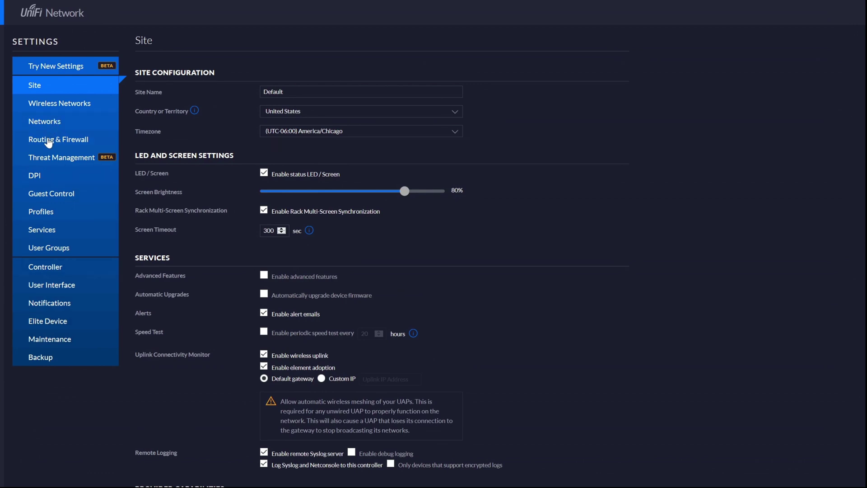
left_click(48, 141)
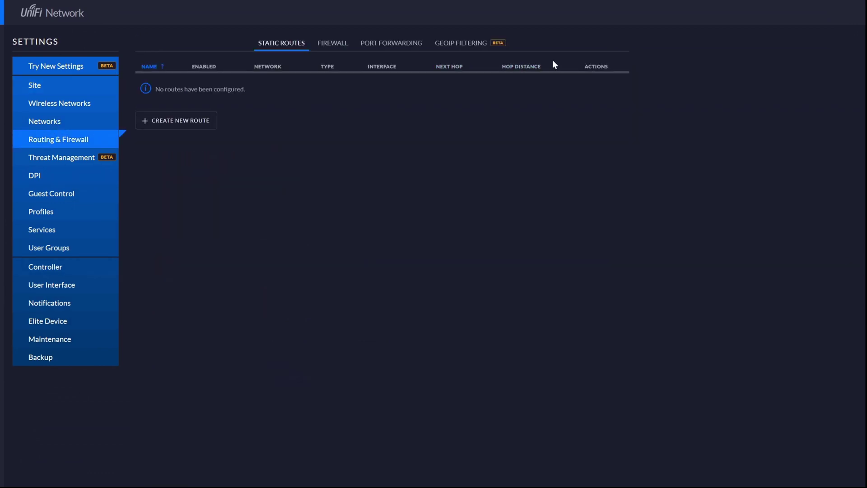
Step: Confirm Default Action Logging for WAN Rules is ON in Firewall settings, then return to PuTTY
left_click(341, 48)
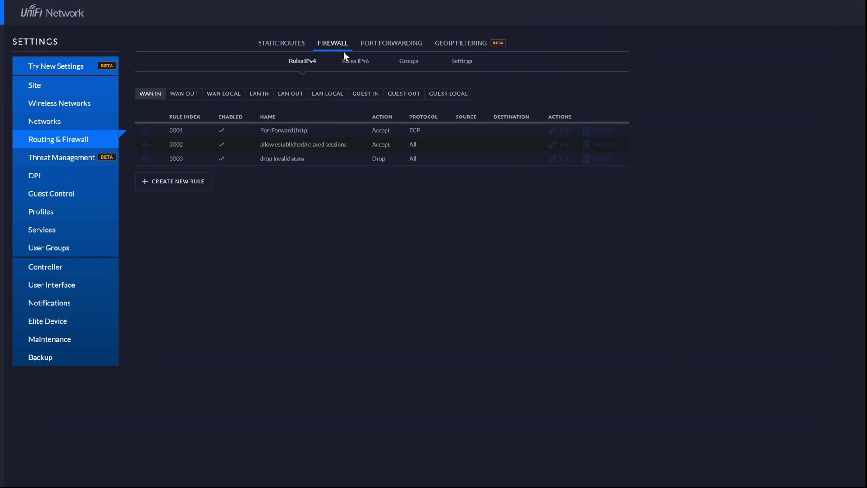
left_click(463, 63)
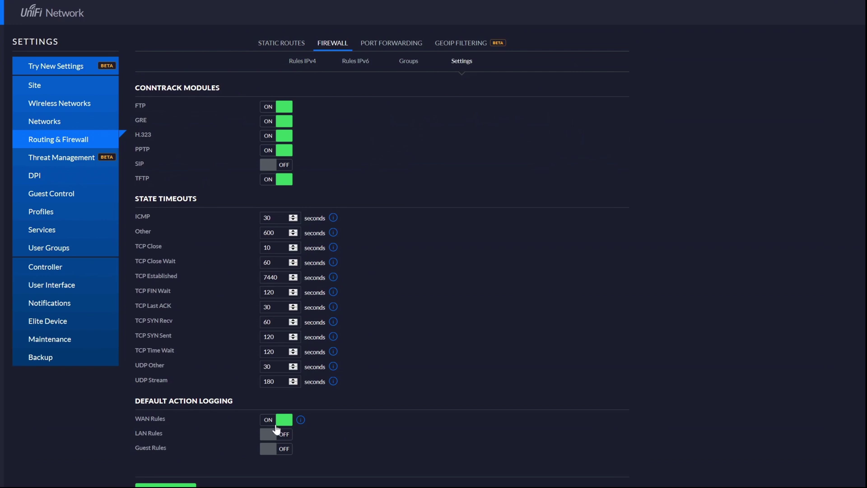
left_click(304, 61)
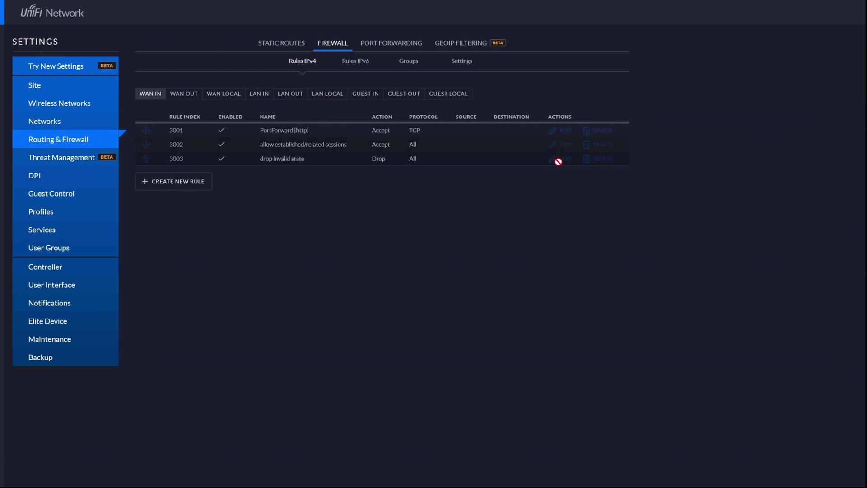
left_click(462, 62)
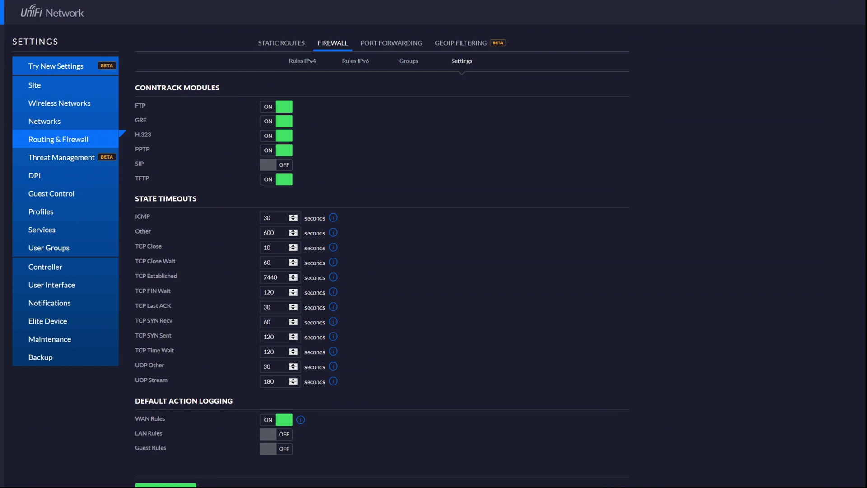
key("alt+Tab")
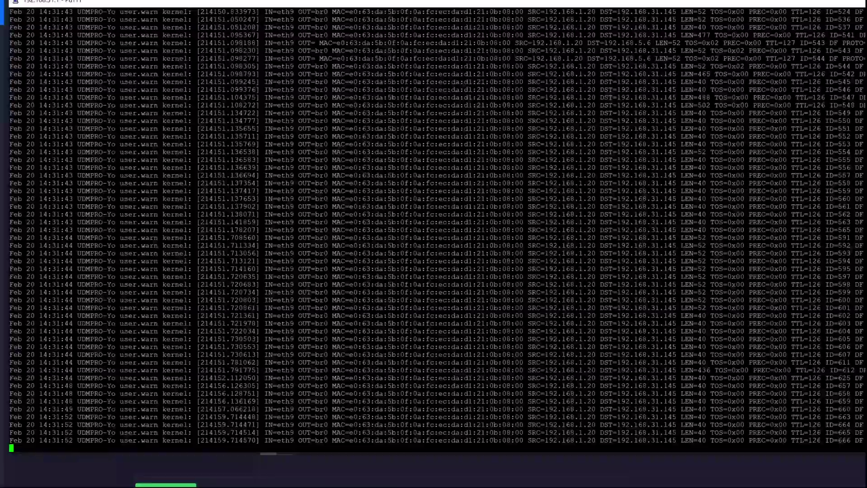
Step: Edit the http port-forward rule, uncheck Enable this port forward rule, and save
key("alt+Tab")
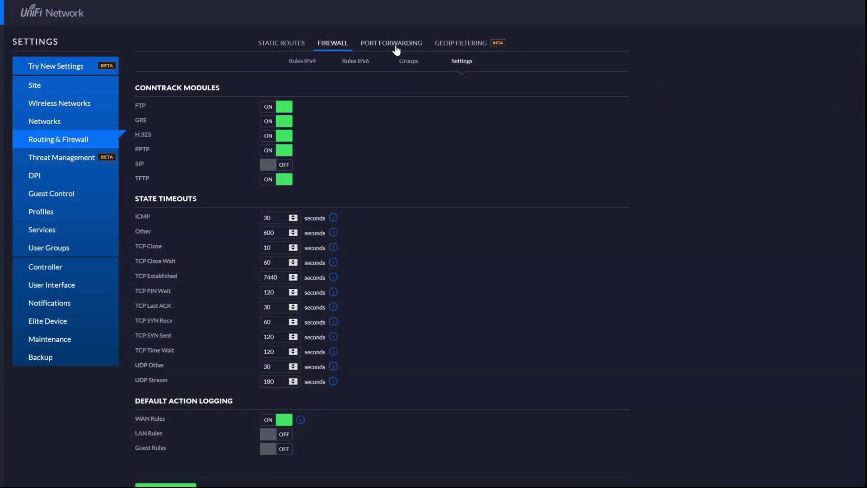
left_click(394, 45)
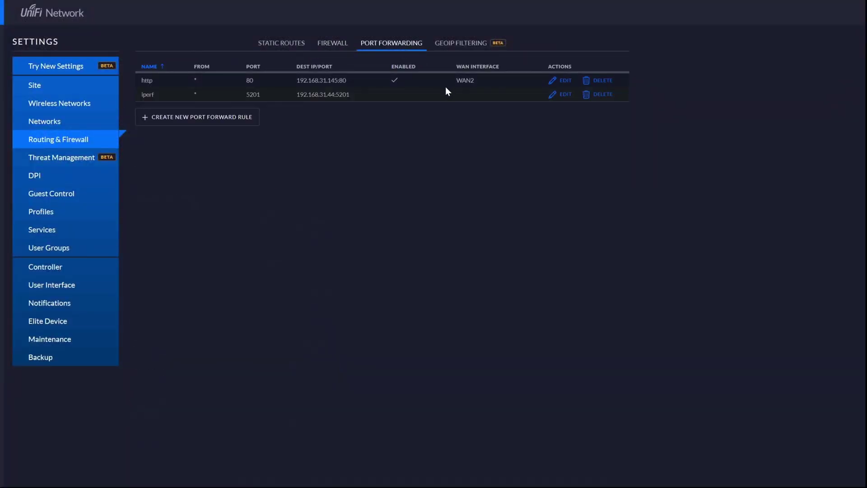
left_click(564, 81)
left_click(264, 105)
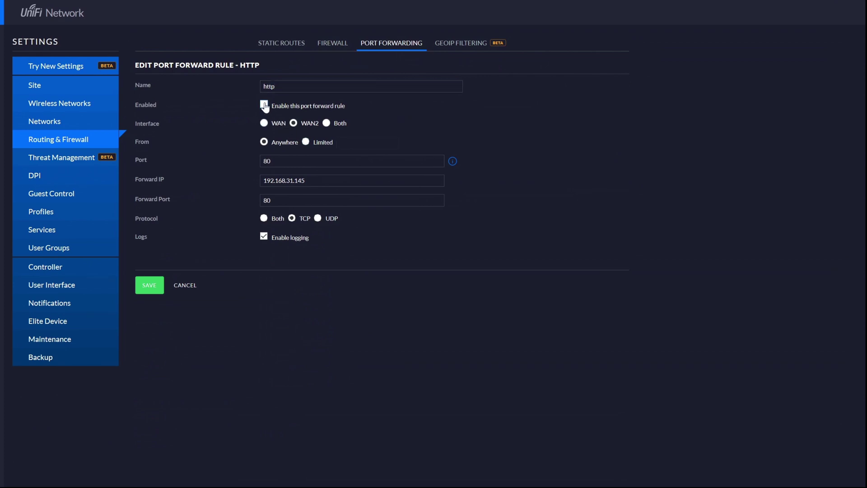
left_click(149, 289)
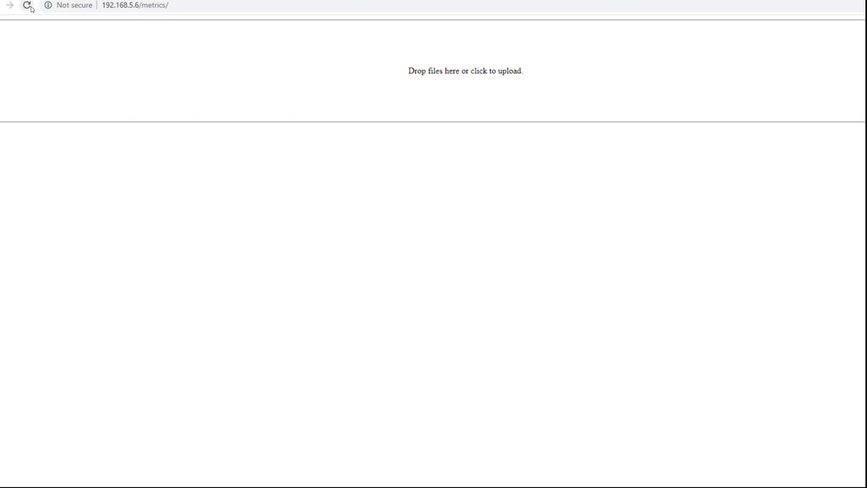
Step: Reload the 192.168.5.6/metrics page to generate new connection attempts against the disabled forward rule
left_click(30, 7)
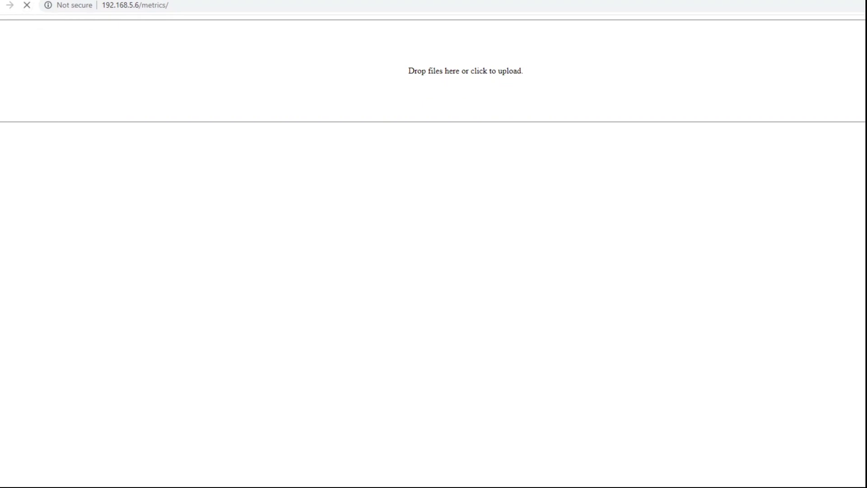